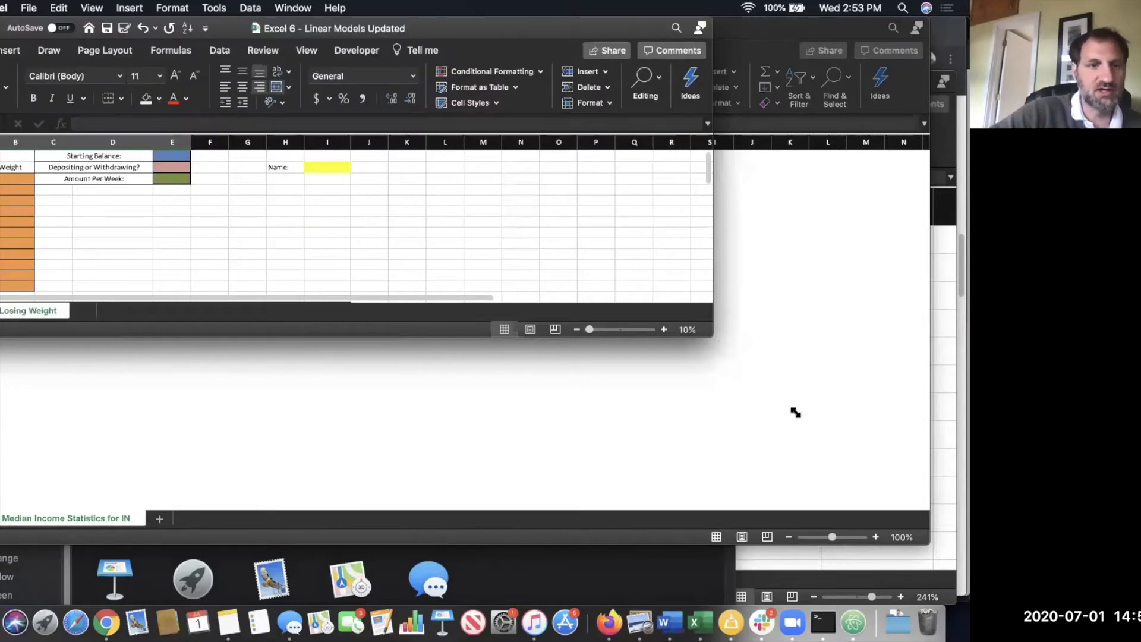
Step: Enlarge the workbook window and replace the column heading in B2 with "Balance"
{"action": "left_click_drag", "start_coordinate": [793, 410], "coordinate": [869, 479]}
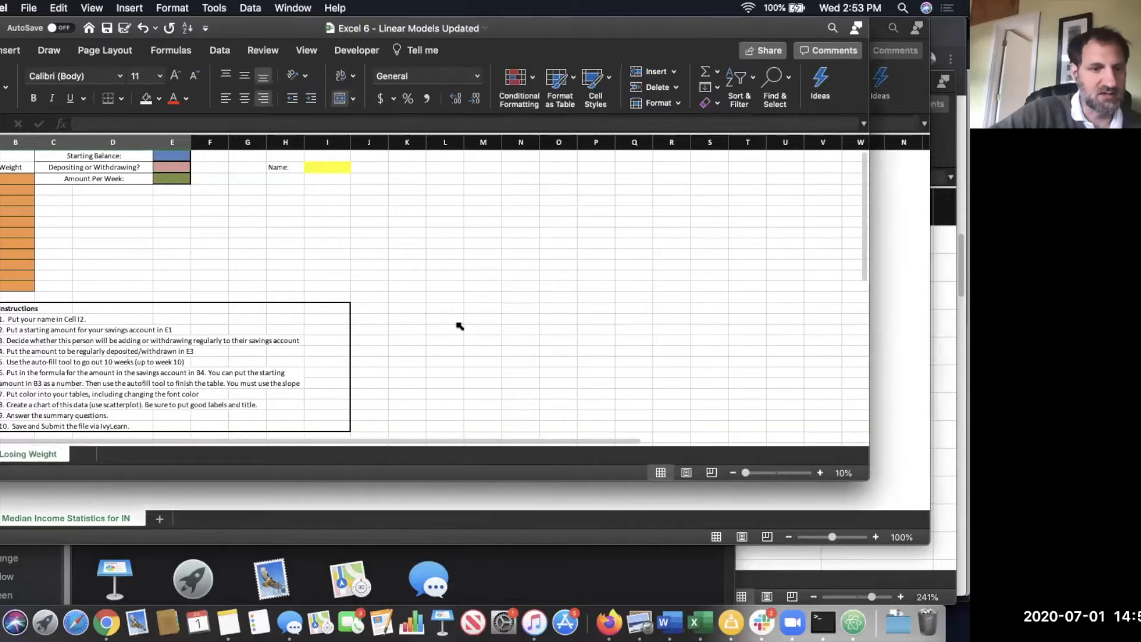
{"action": "left_click", "coordinate": [24, 167]}
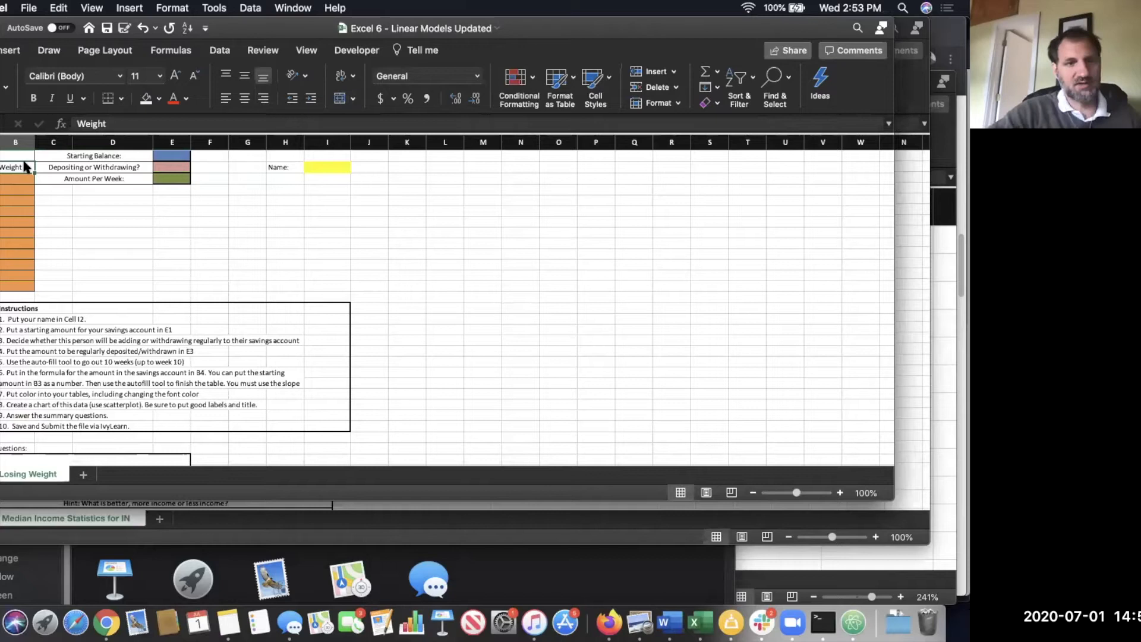
{"action": "type", "text": "Balan ce"}
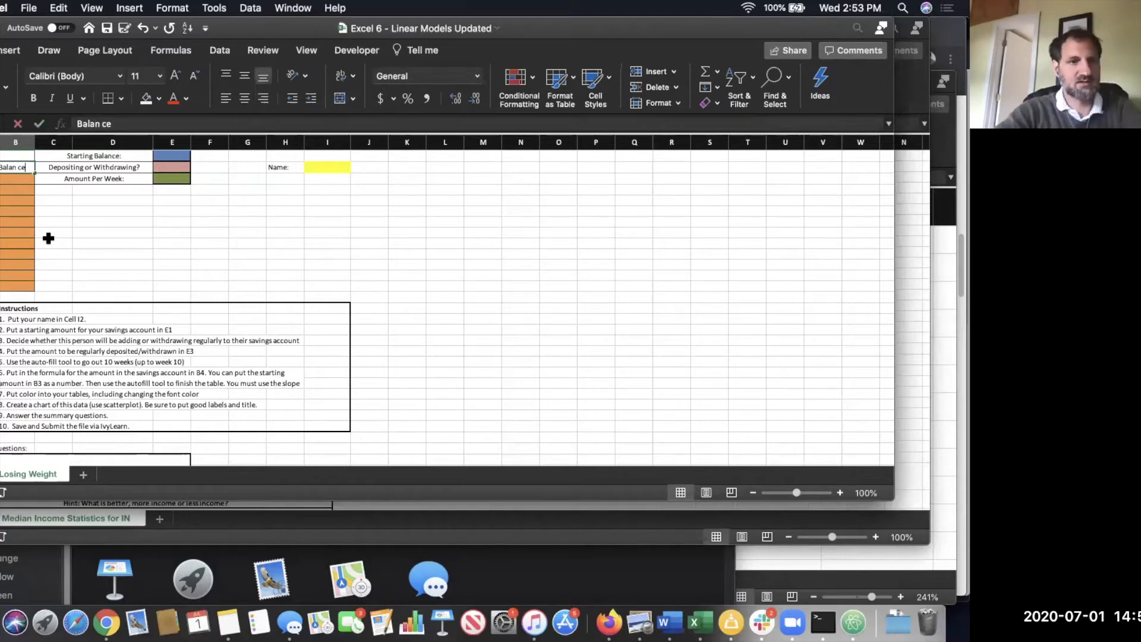
{"action": "key", "text": "BackSpace"}
{"action": "key", "text": "BackSpace"}
{"action": "key", "text": "BackSpace"}
{"action": "type", "text": "ce"}
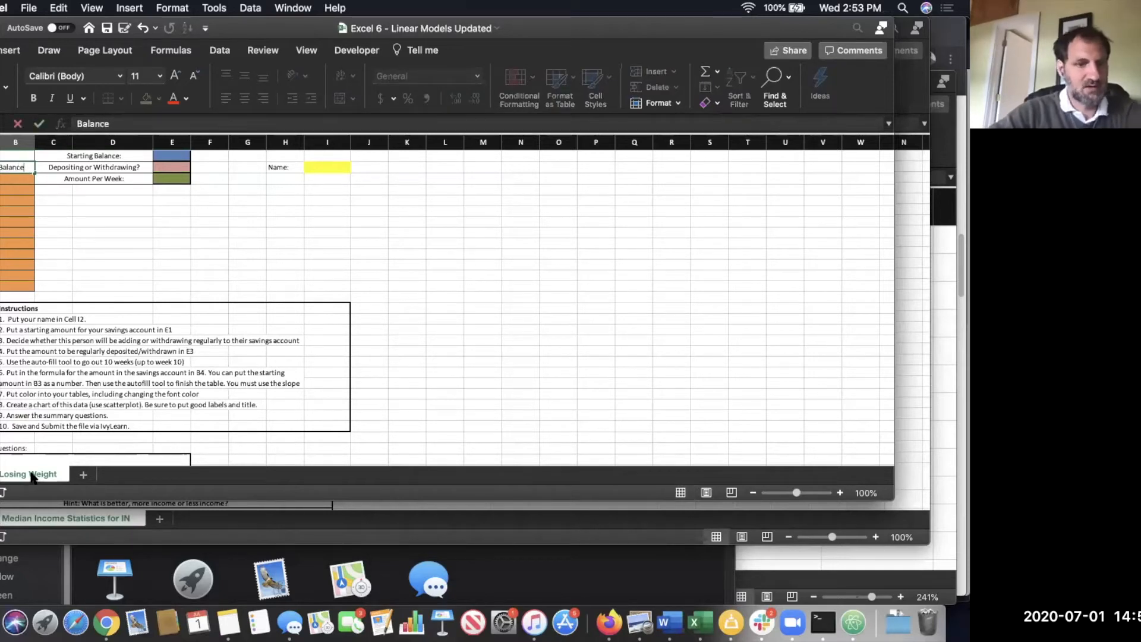
Step: Rename the Losing Weight sheet as "Bank Account"
{"action": "right_click", "coordinate": [33, 475]}
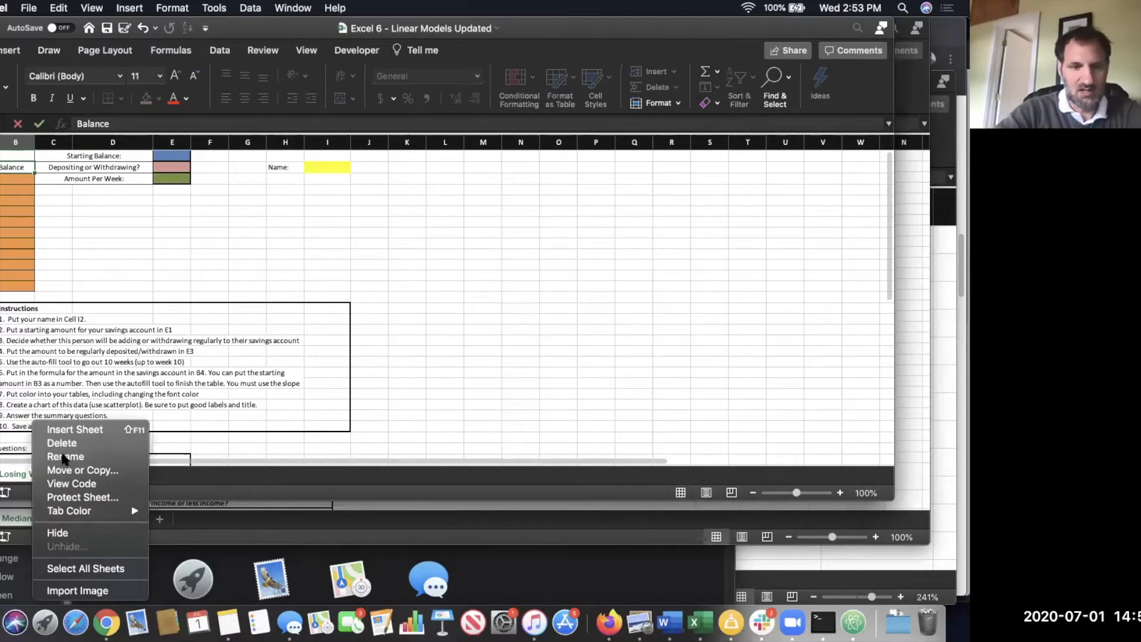
{"action": "left_click", "coordinate": [64, 458]}
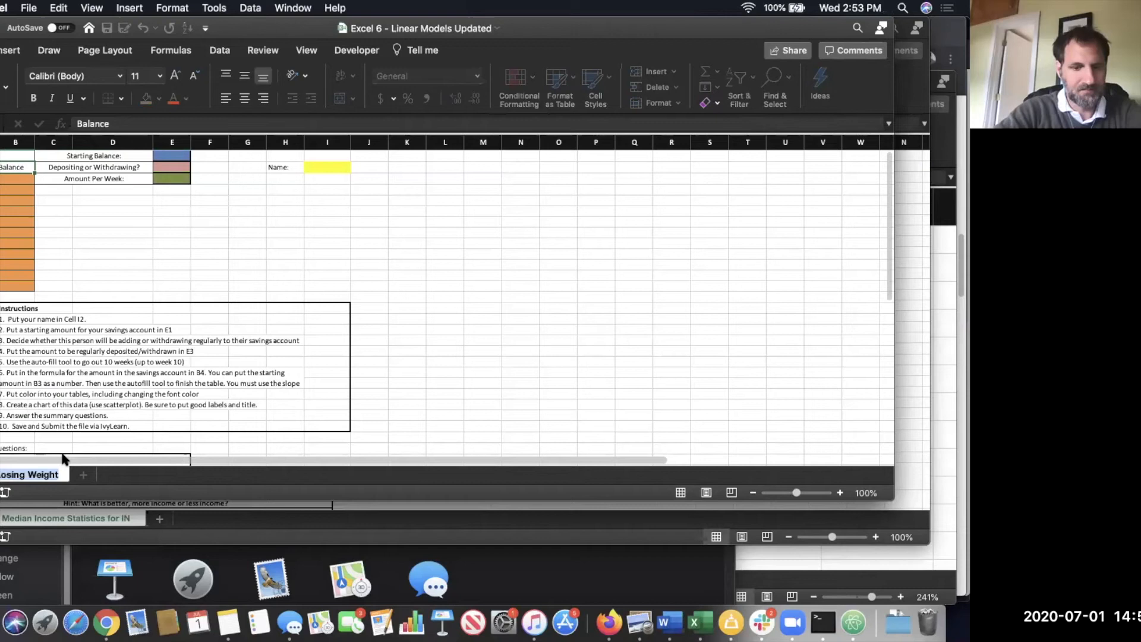
{"action": "type", "text": "Bank Account"}
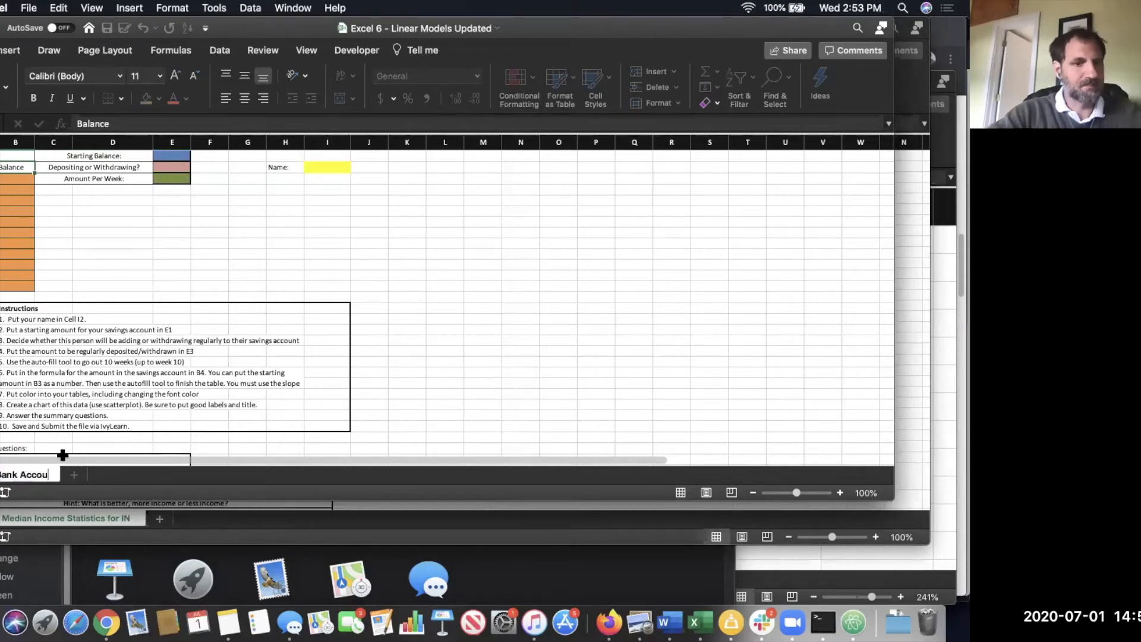
{"action": "left_click", "coordinate": [210, 329]}
{"action": "left_click", "coordinate": [211, 266]}
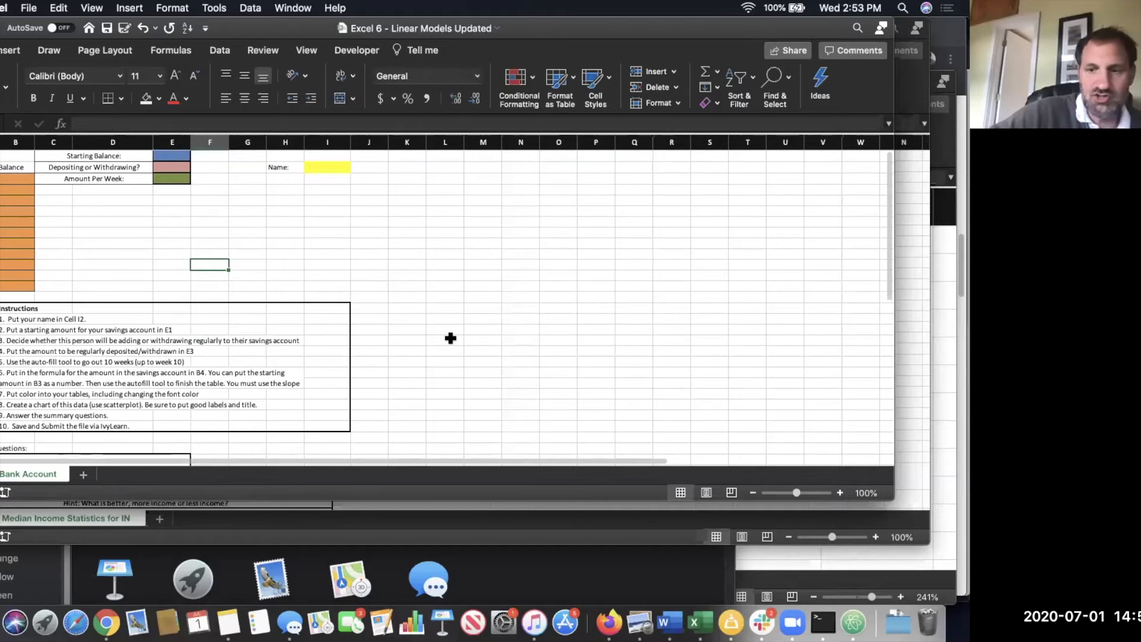
Step: Examine the savings input cells E1 to E3 and the first Balance cell at 283% zoom
{"action": "left_click", "coordinate": [813, 493]}
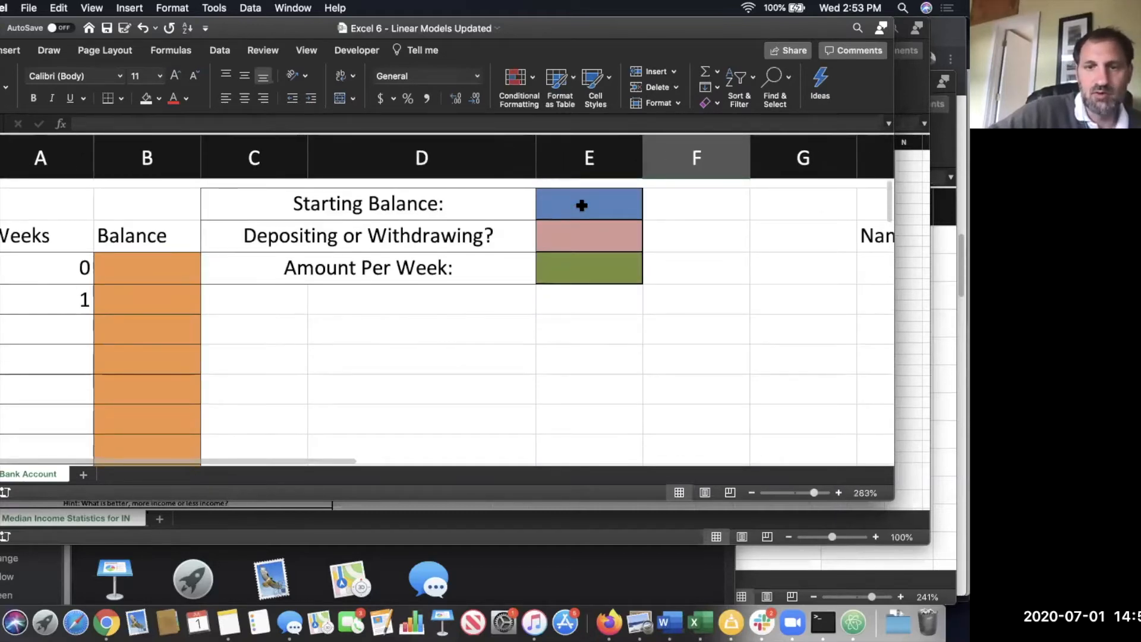
{"action": "scroll", "coordinate": [564, 217], "scroll_direction": "down", "scroll_amount": 1}
{"action": "left_click", "coordinate": [545, 226]}
{"action": "key", "text": "Down"}
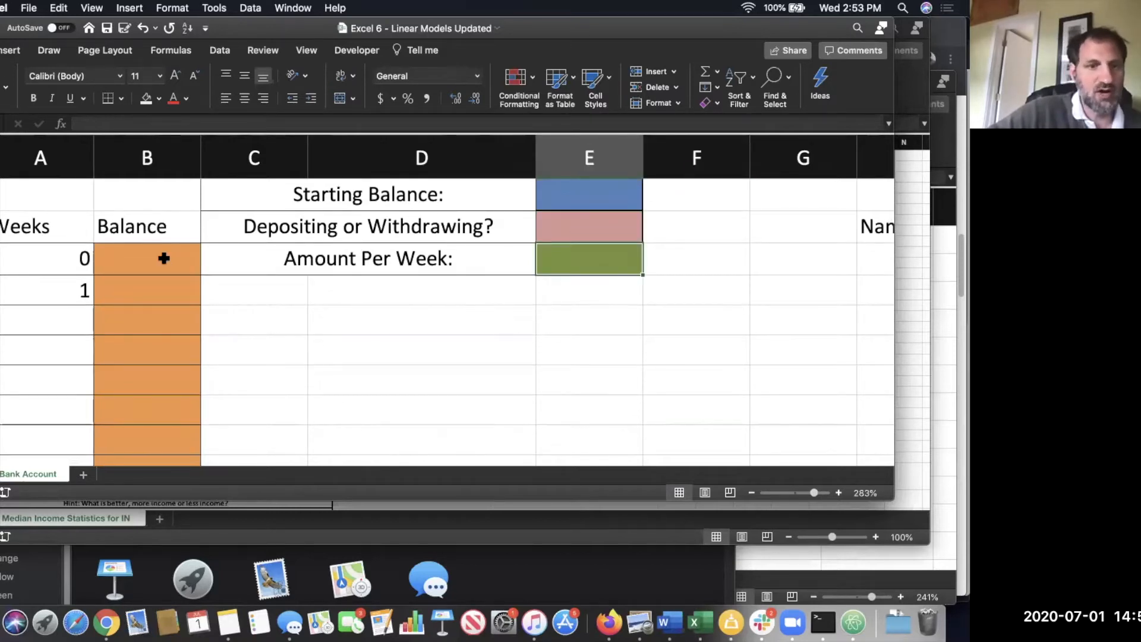
{"action": "left_click", "coordinate": [163, 260]}
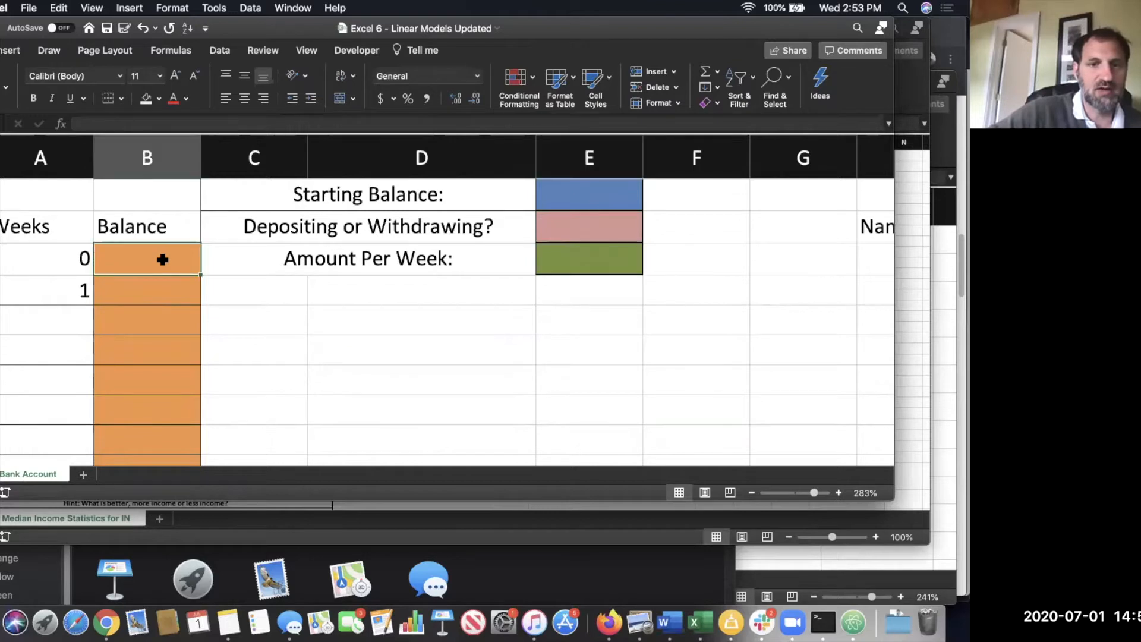
{"action": "left_click", "coordinate": [440, 329]}
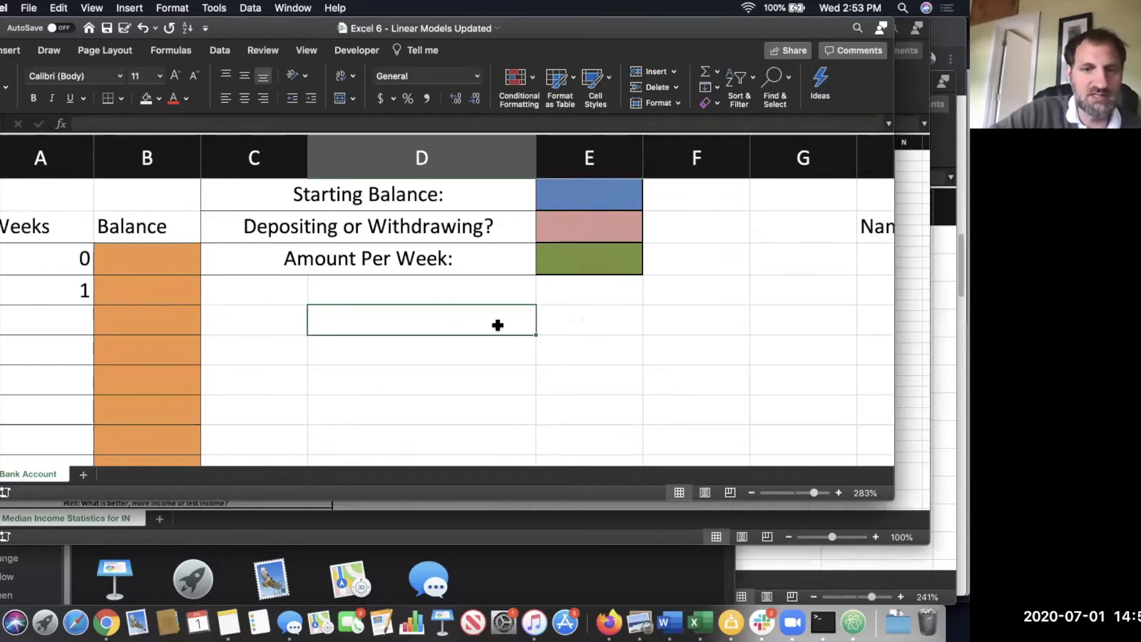
{"action": "left_click_drag", "start_coordinate": [893, 498], "coordinate": [939, 547]}
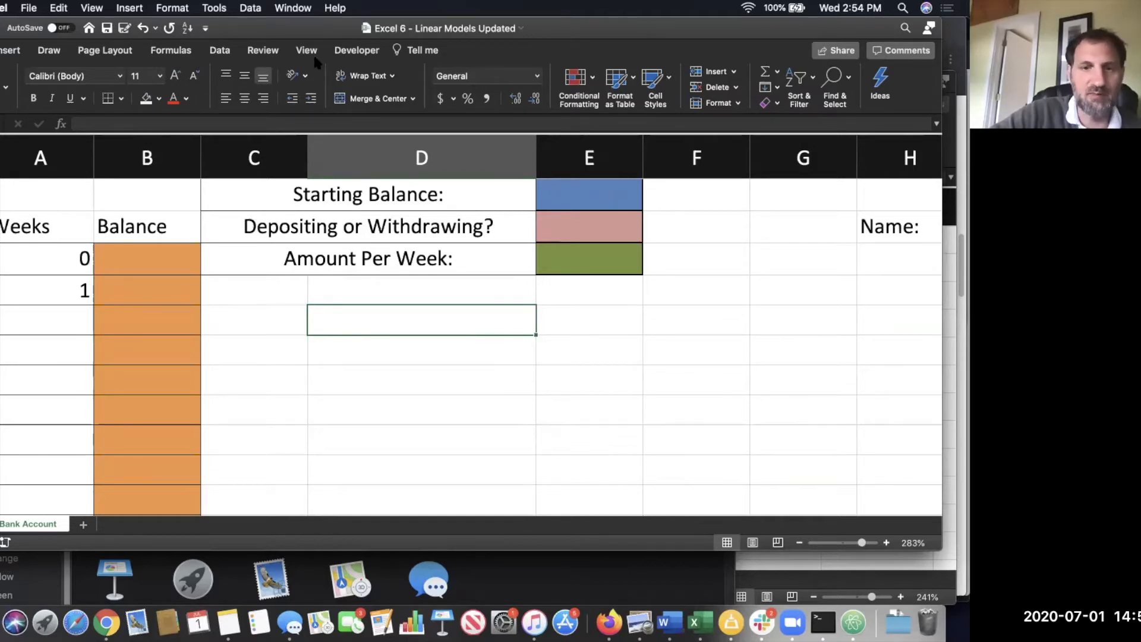
Step: Fill in the savings inputs in E1 to E3 with a starting balance of 2000, "withdraw" and 20 per week
{"action": "left_click", "coordinate": [580, 194]}
{"action": "type", "text": "2000"}
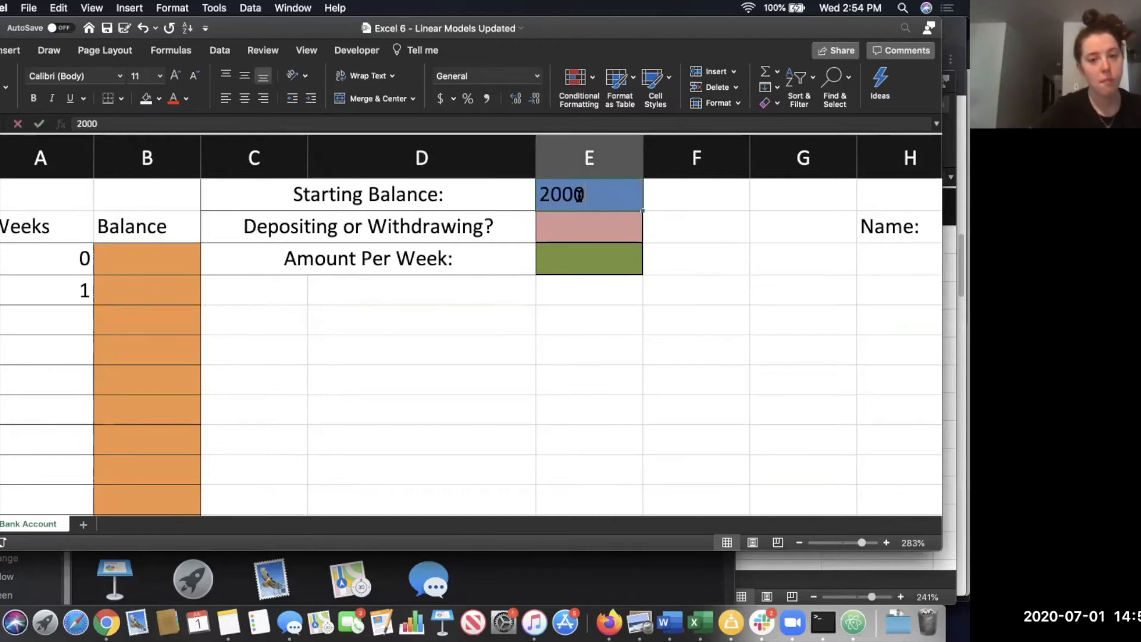
{"action": "key", "text": "Return"}
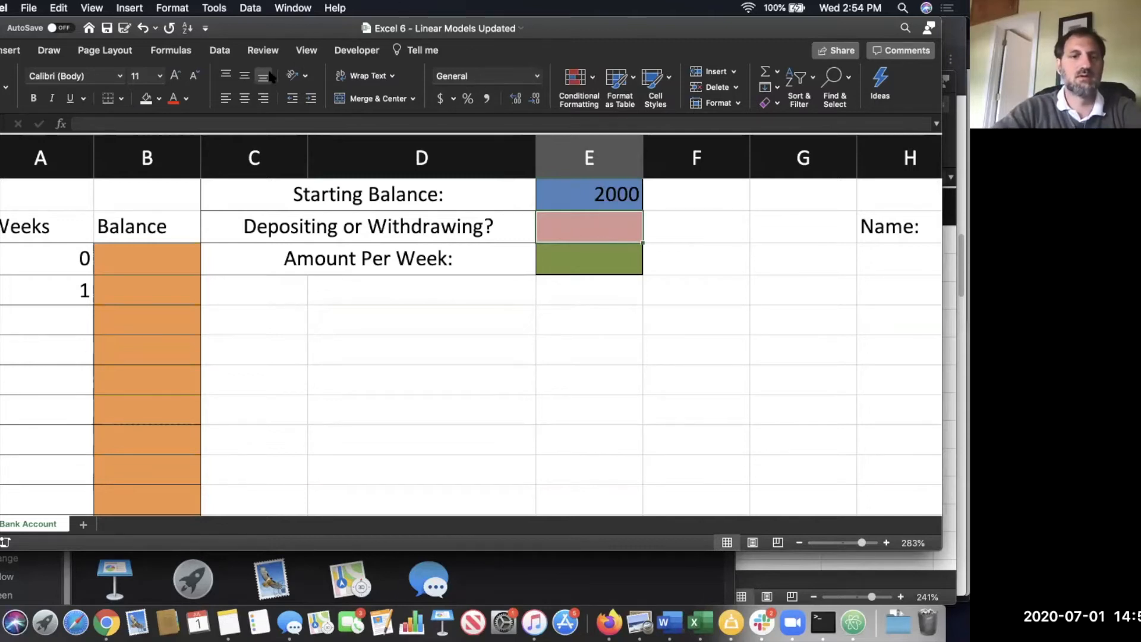
{"action": "type", "text": "w"}
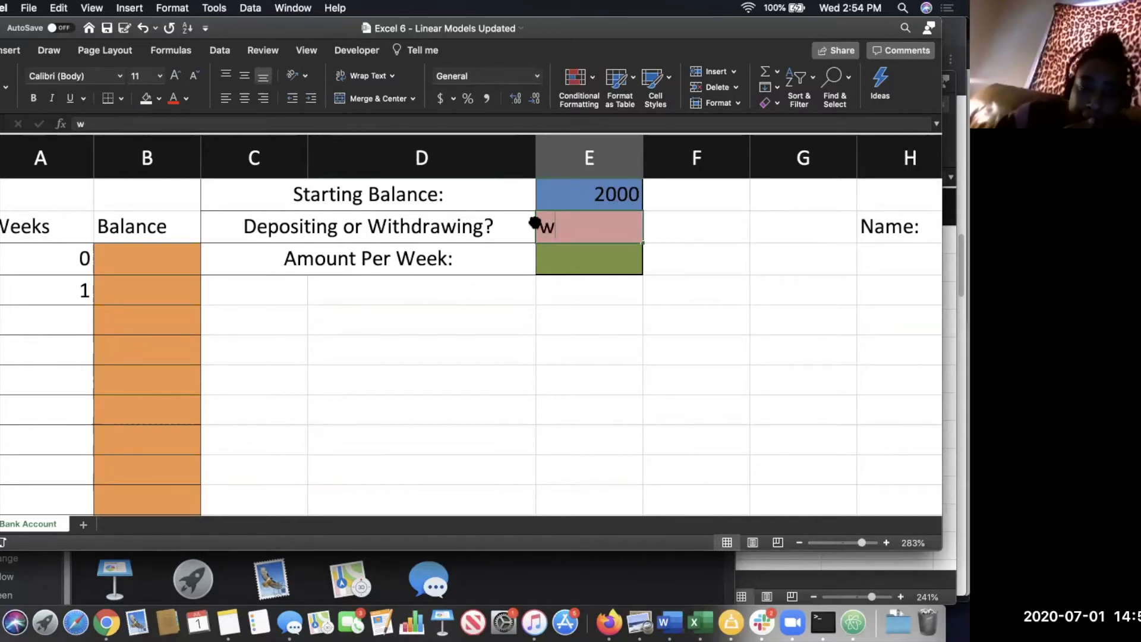
{"action": "type", "text": "ithdraw"}
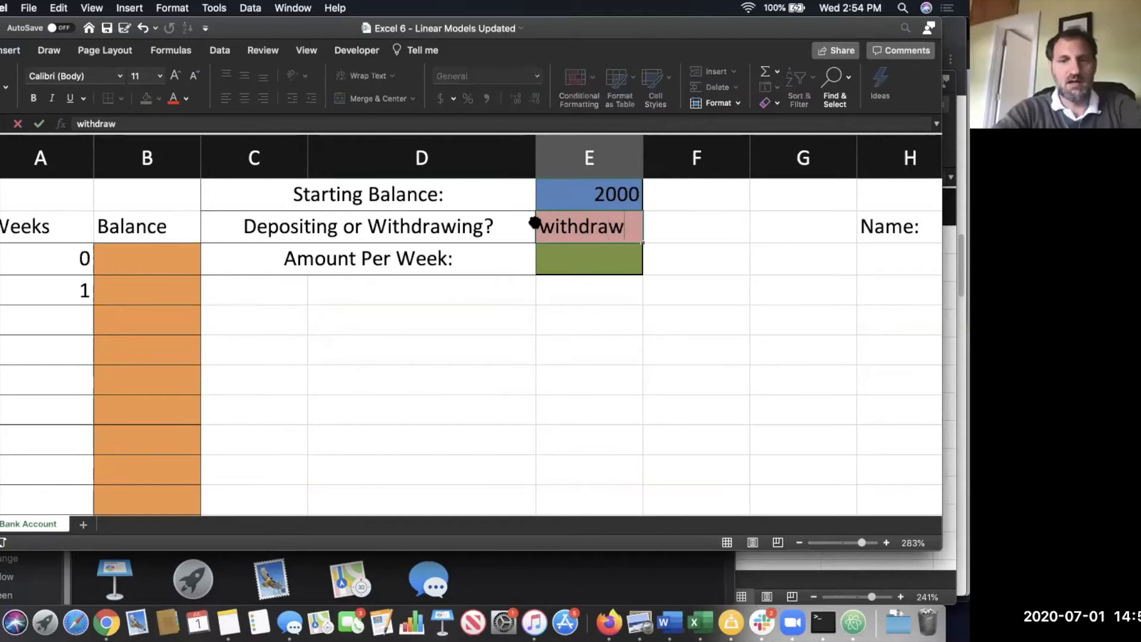
{"action": "key", "text": "Return"}
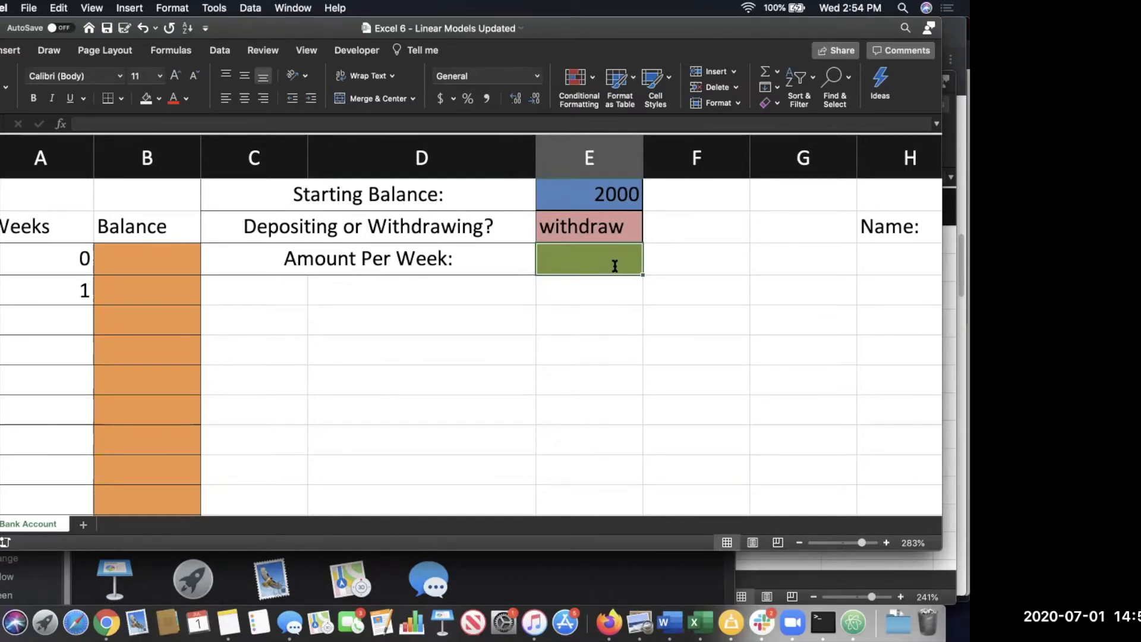
{"action": "type", "text": "20"}
{"action": "key", "text": "Return"}
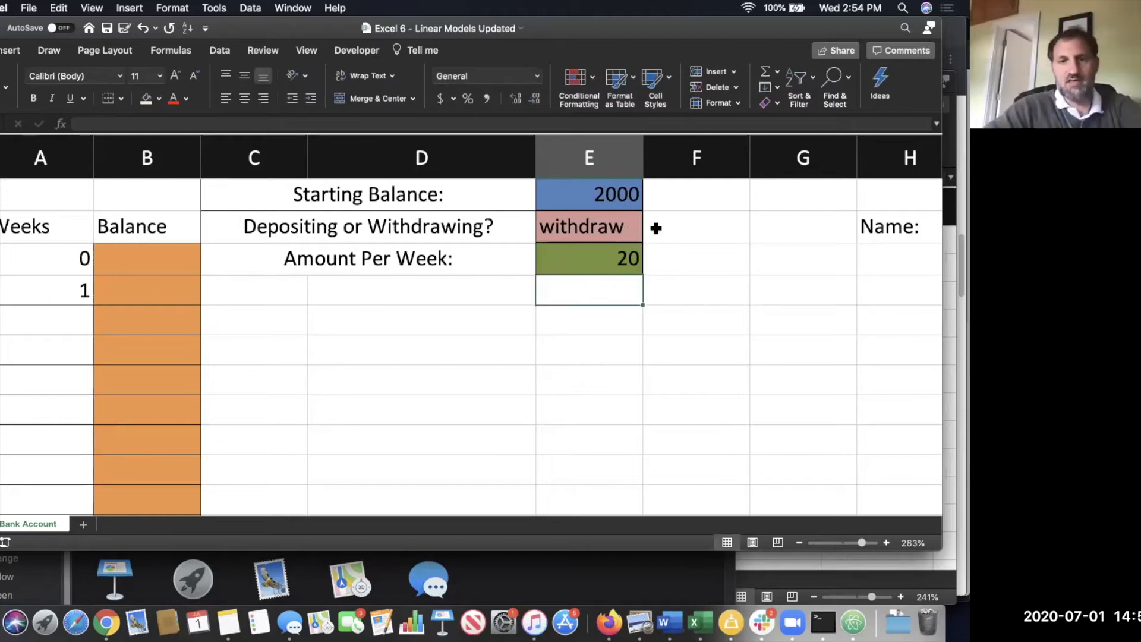
Step: Enter 2000 as the week 0 balance in cell B3
{"action": "left_click", "coordinate": [163, 264]}
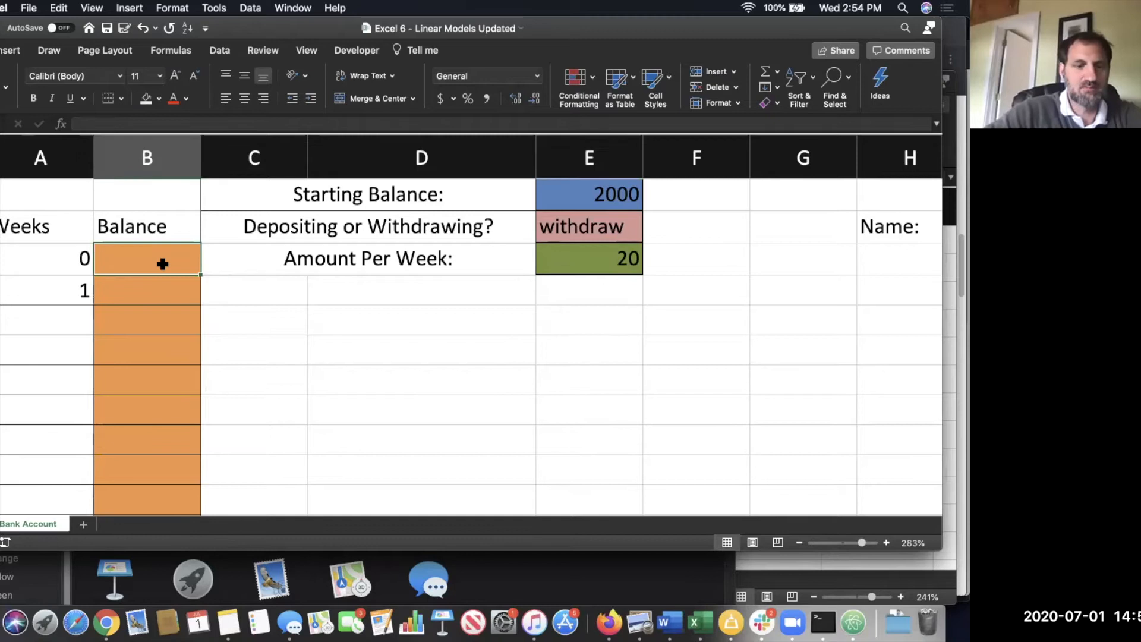
{"action": "type", "text": "2000"}
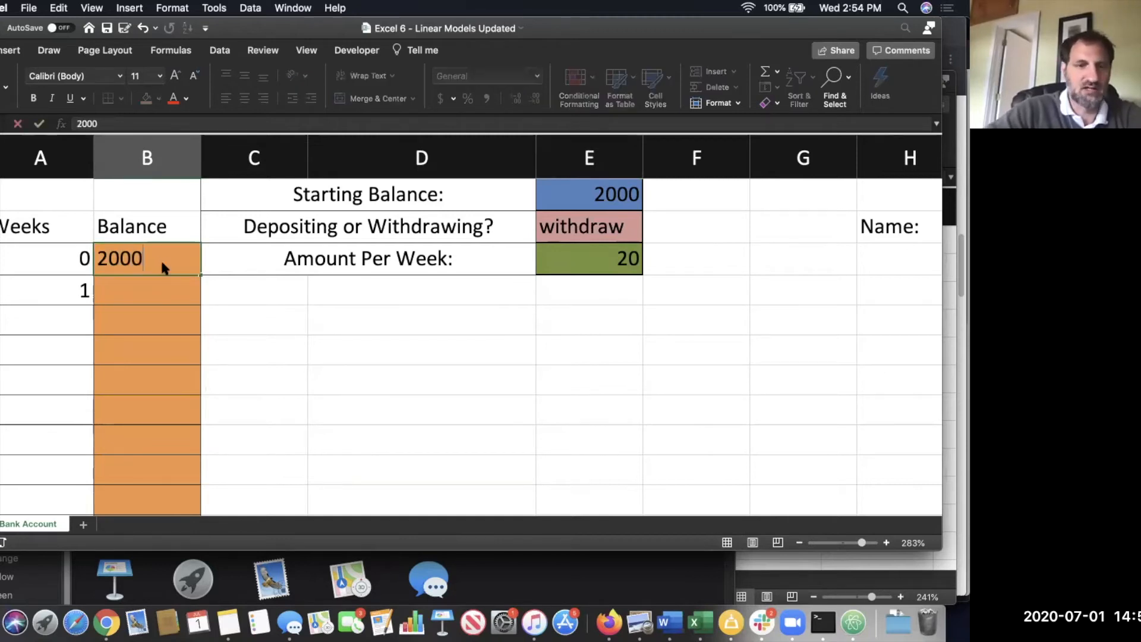
{"action": "key", "text": "Return"}
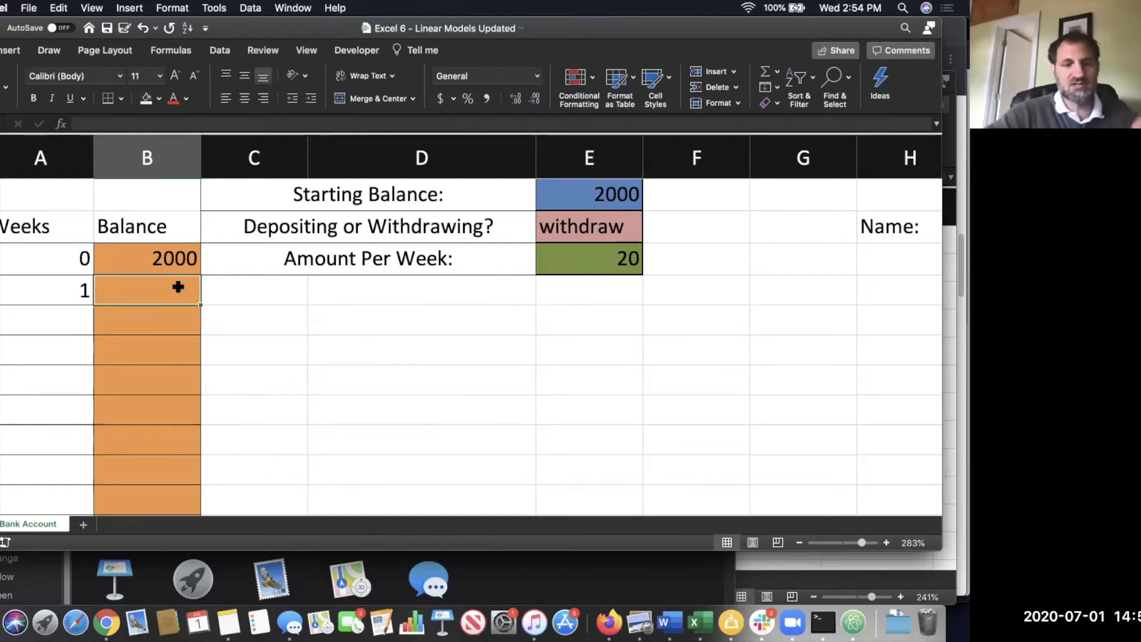
Step: Write the slope-intercept equation in B4 as y=mx+b and substitute the slope and intercept to get y=-20x+2000
{"action": "type", "text": "y="}
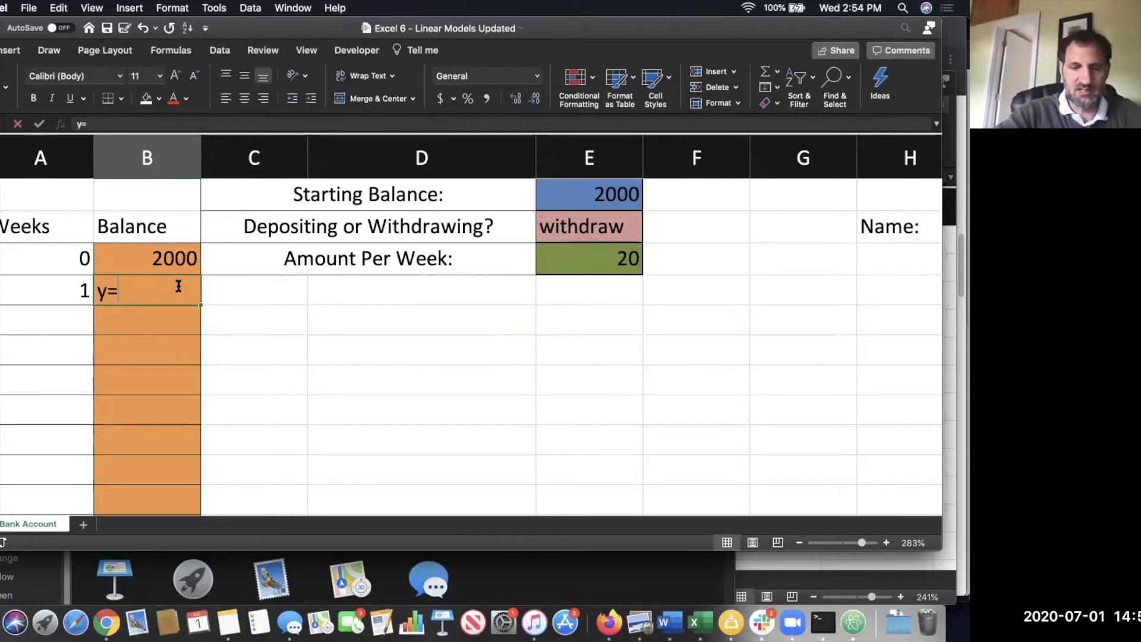
{"action": "type", "text": "mx+b"}
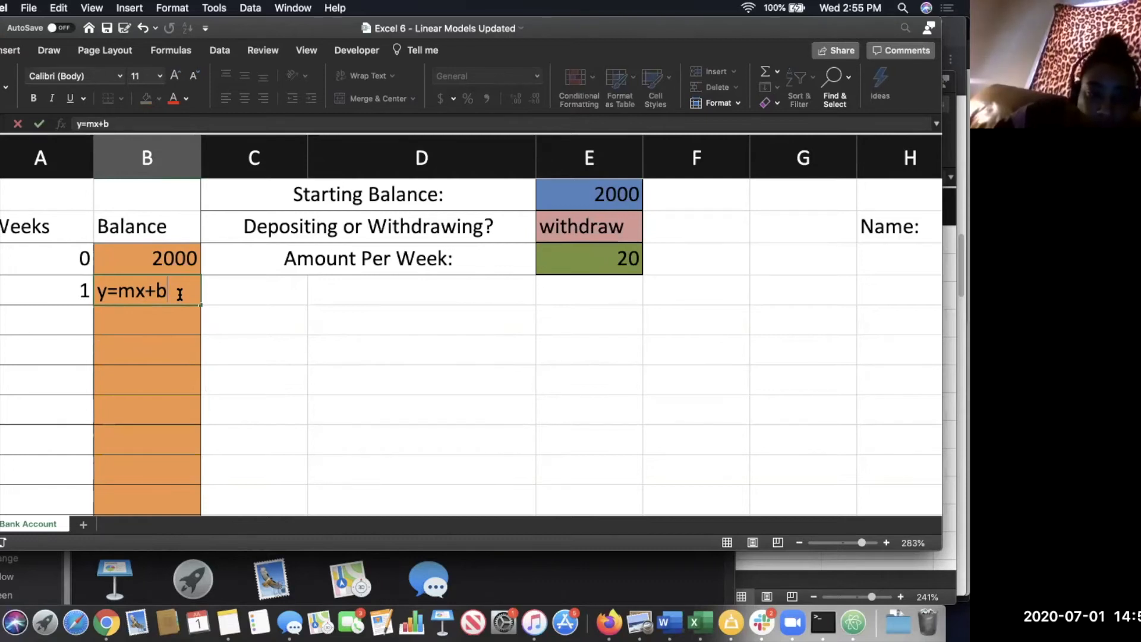
{"action": "key", "text": "BackSpace"}
{"action": "type", "text": "2000"}
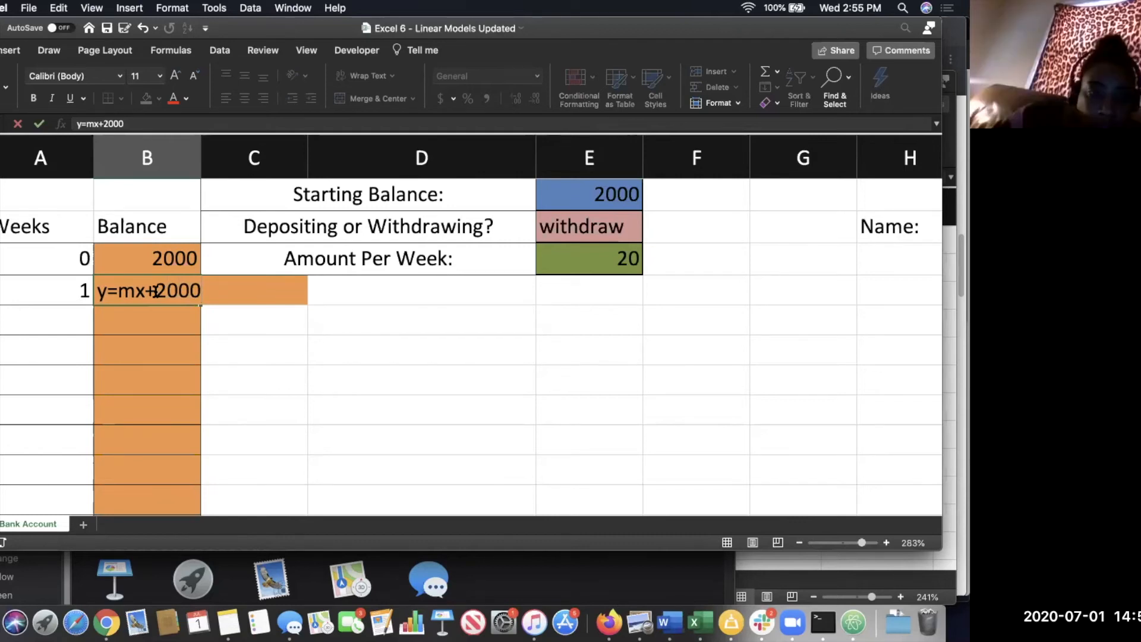
{"action": "left_click", "coordinate": [127, 291]}
{"action": "key", "text": "BackSpace"}
{"action": "type", "text": "-20"}
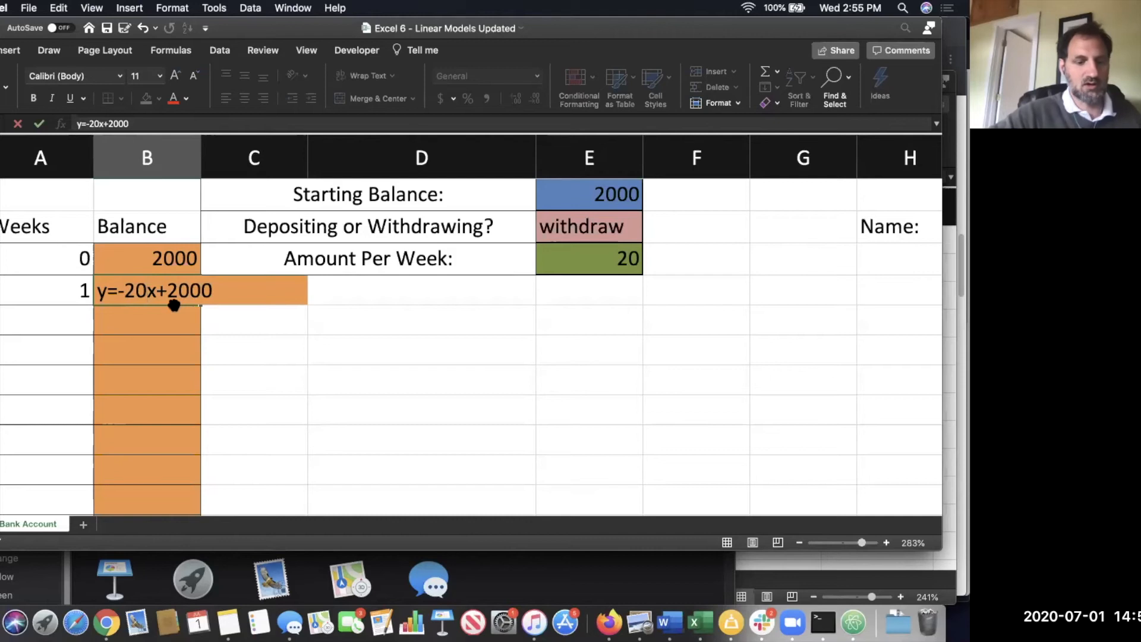
Step: Convert the equation in B4 into the working formula =-20*A4+2000 for the week 1 balance
{"action": "type", "text": "*"}
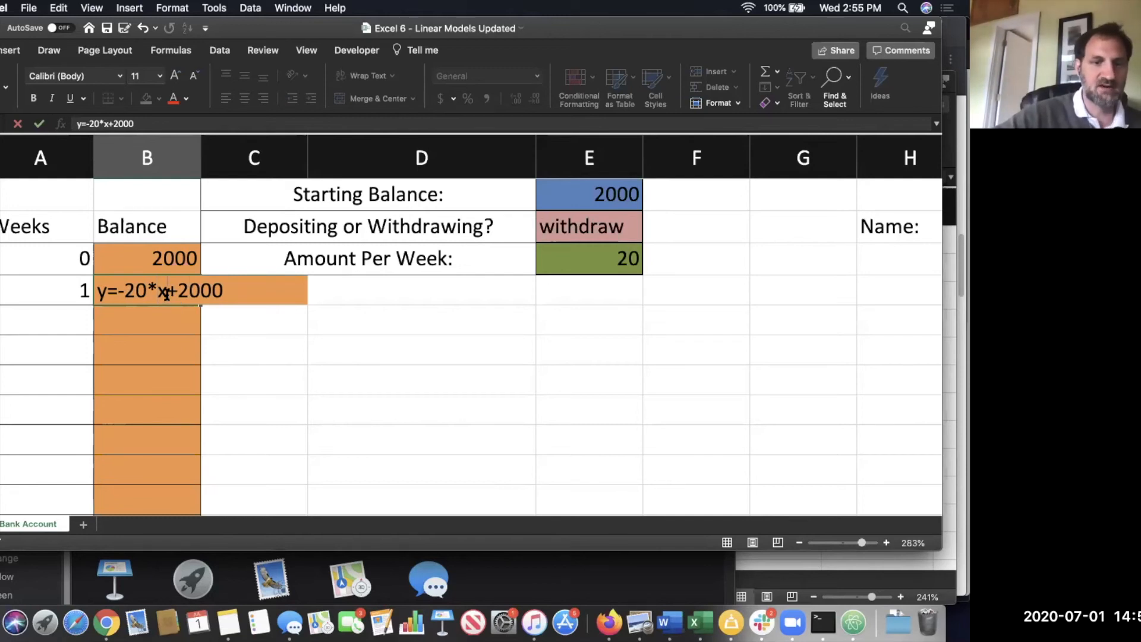
{"action": "key", "text": "BackSpace"}
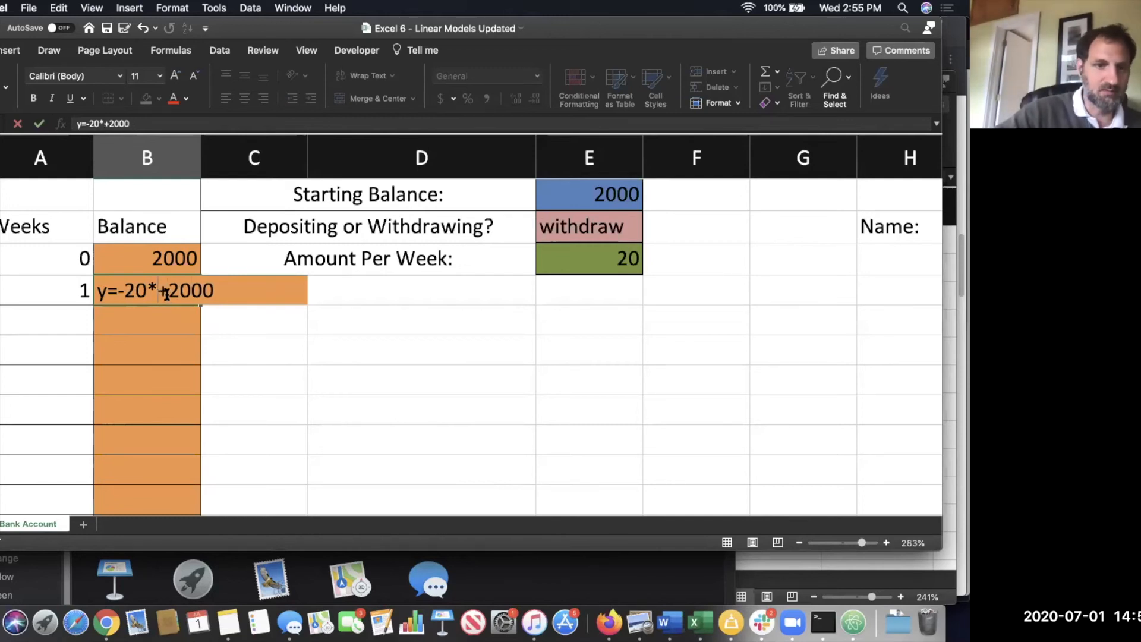
{"action": "type", "text": "A4"}
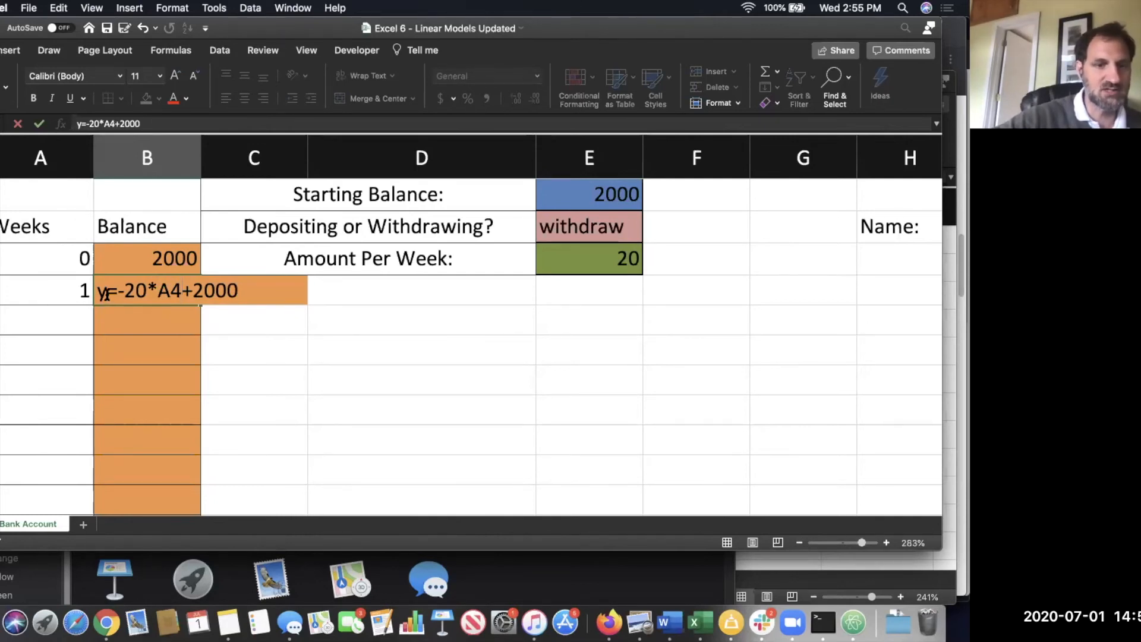
{"action": "left_click", "coordinate": [104, 294]}
{"action": "key", "text": "BackSpace"}
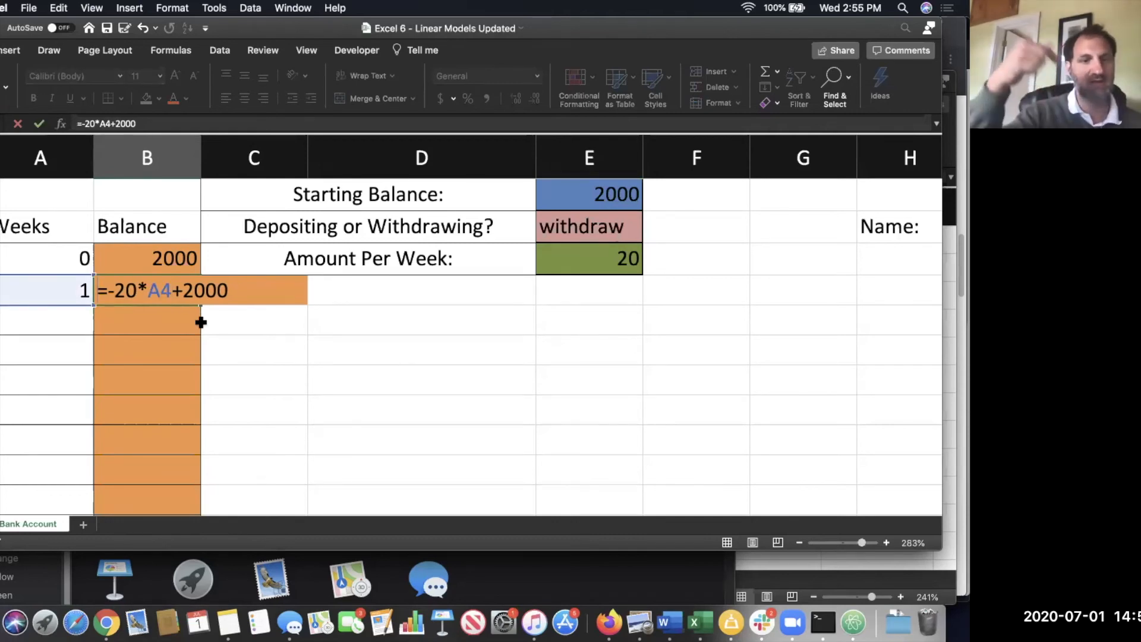
{"action": "key", "text": "Return"}
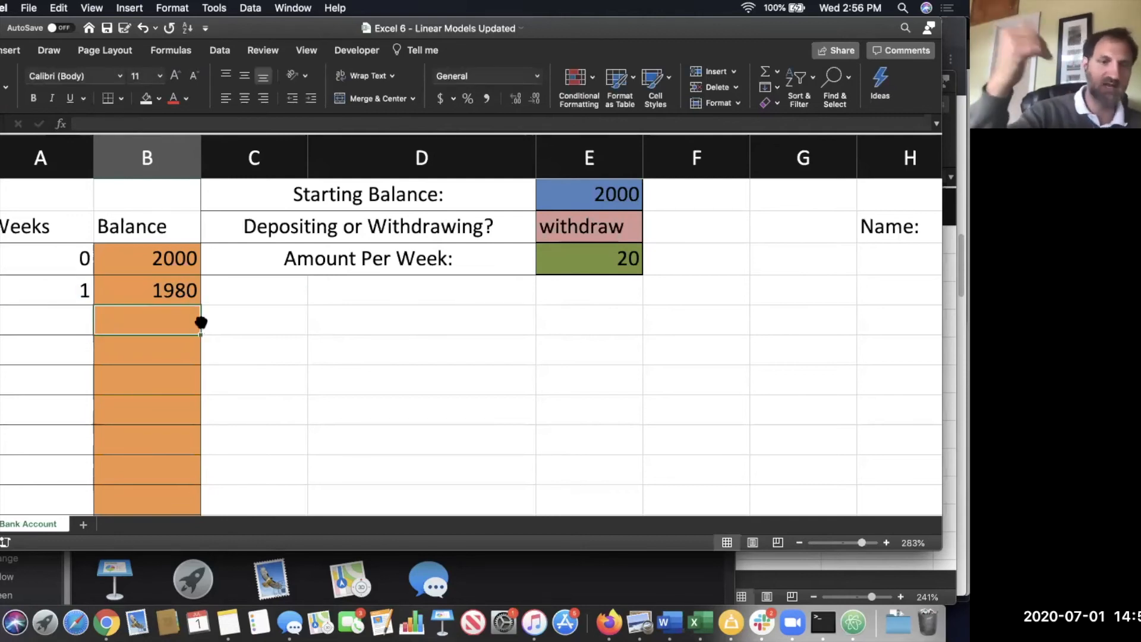
Step: Autofill the week 1 number and balance formula from A4:B4 down through week 10
{"action": "left_click", "coordinate": [143, 292]}
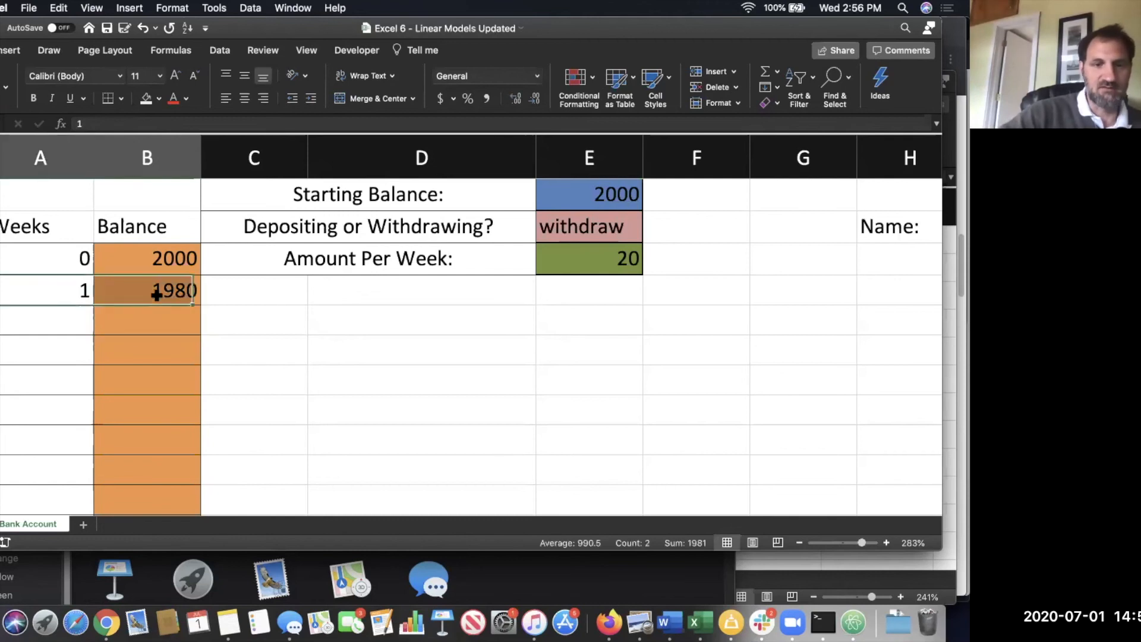
{"action": "left_click", "coordinate": [203, 305]}
{"action": "left_click_drag", "start_coordinate": [52, 290], "coordinate": [189, 381]}
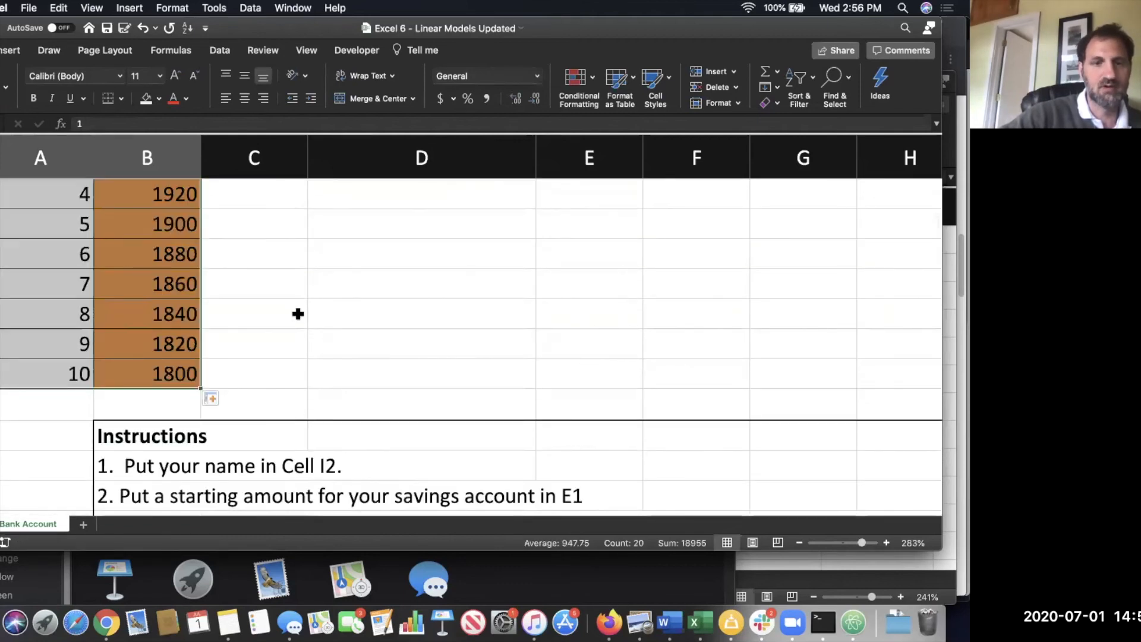
{"action": "left_click", "coordinate": [297, 314]}
{"action": "scroll", "coordinate": [297, 312], "scroll_direction": "up", "scroll_amount": 5}
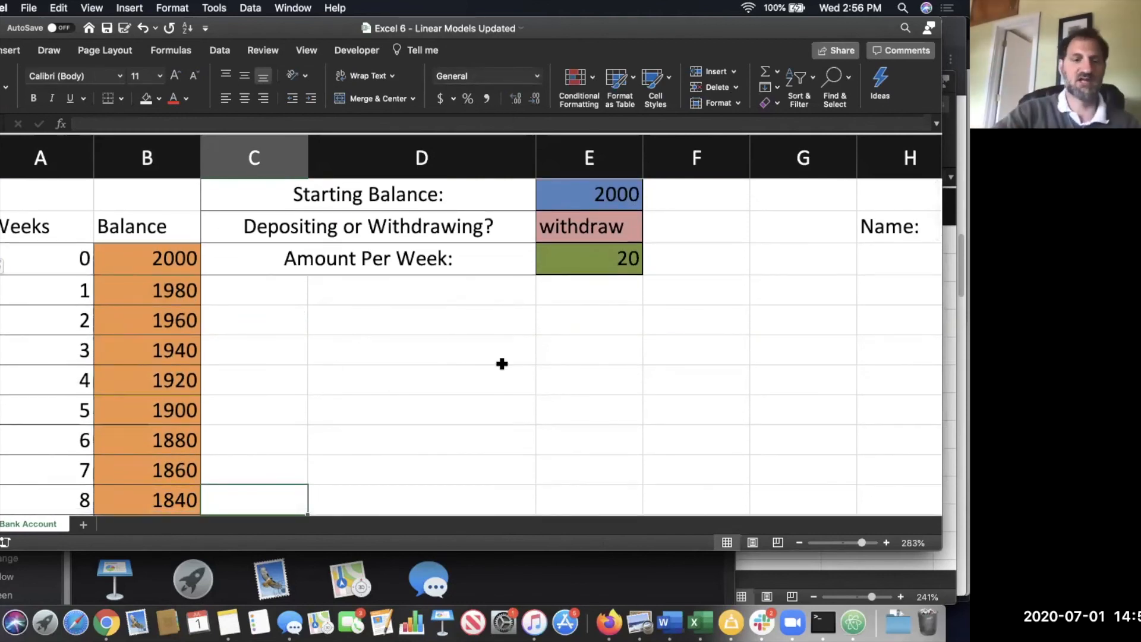
Step: Review the assignment instructions and the summary questions below the table at 200% zoom
{"action": "scroll", "coordinate": [575, 365], "scroll_direction": "down", "scroll_amount": 2}
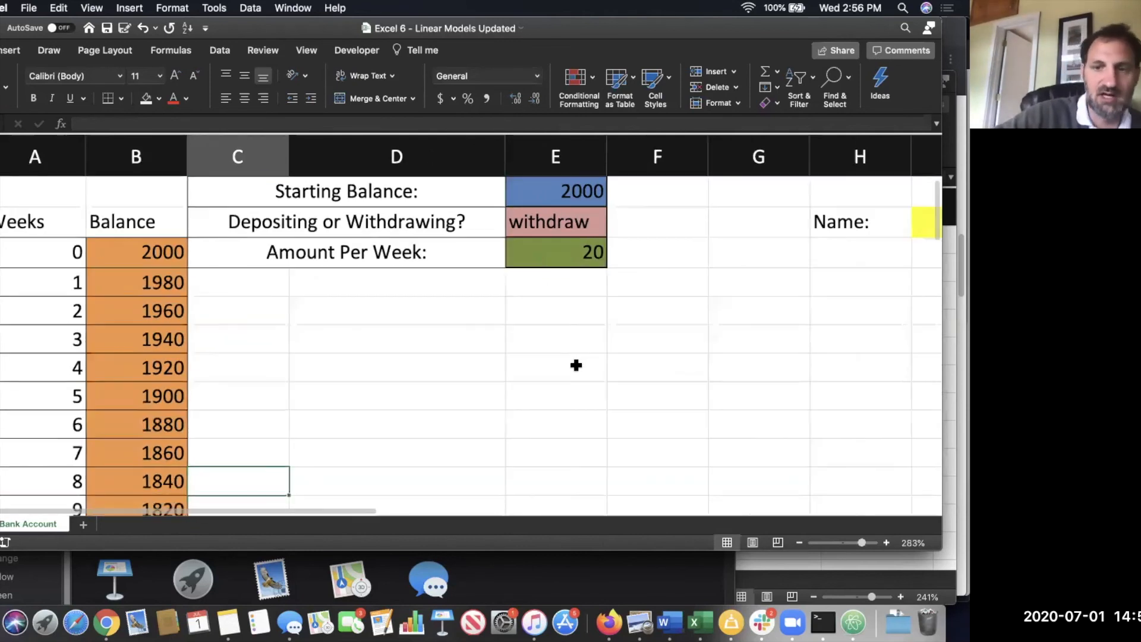
{"action": "scroll", "coordinate": [574, 360], "scroll_direction": "down", "scroll_amount": 3}
{"action": "scroll", "coordinate": [574, 359], "scroll_direction": "down", "scroll_amount": 2}
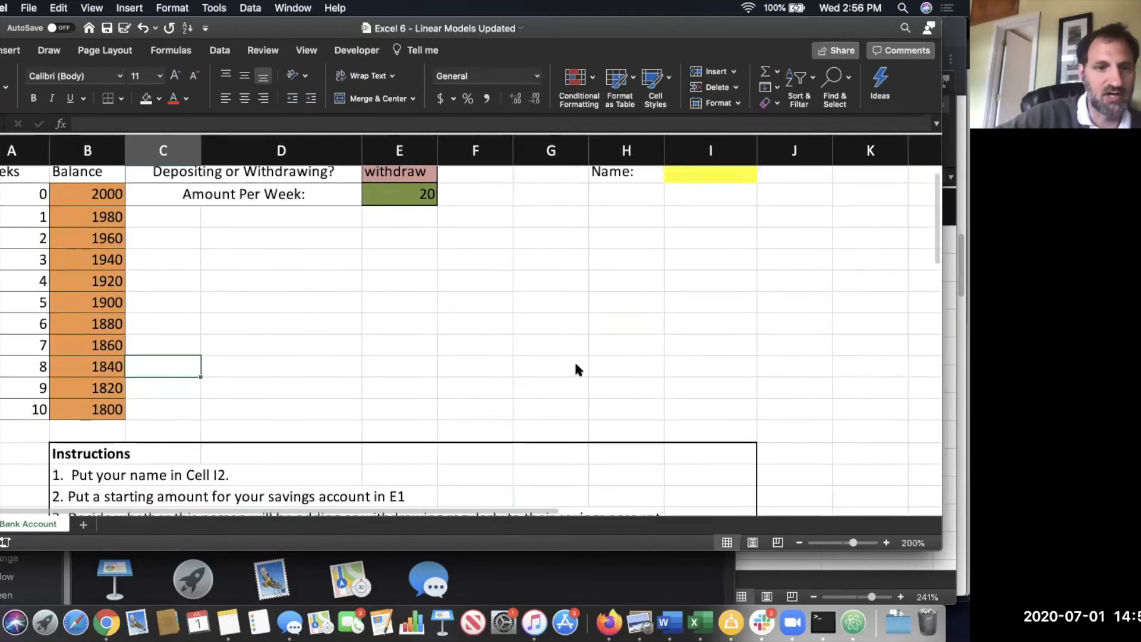
{"action": "scroll", "coordinate": [575, 368], "scroll_direction": "down", "scroll_amount": 3}
{"action": "scroll", "coordinate": [575, 364], "scroll_direction": "down", "scroll_amount": 2}
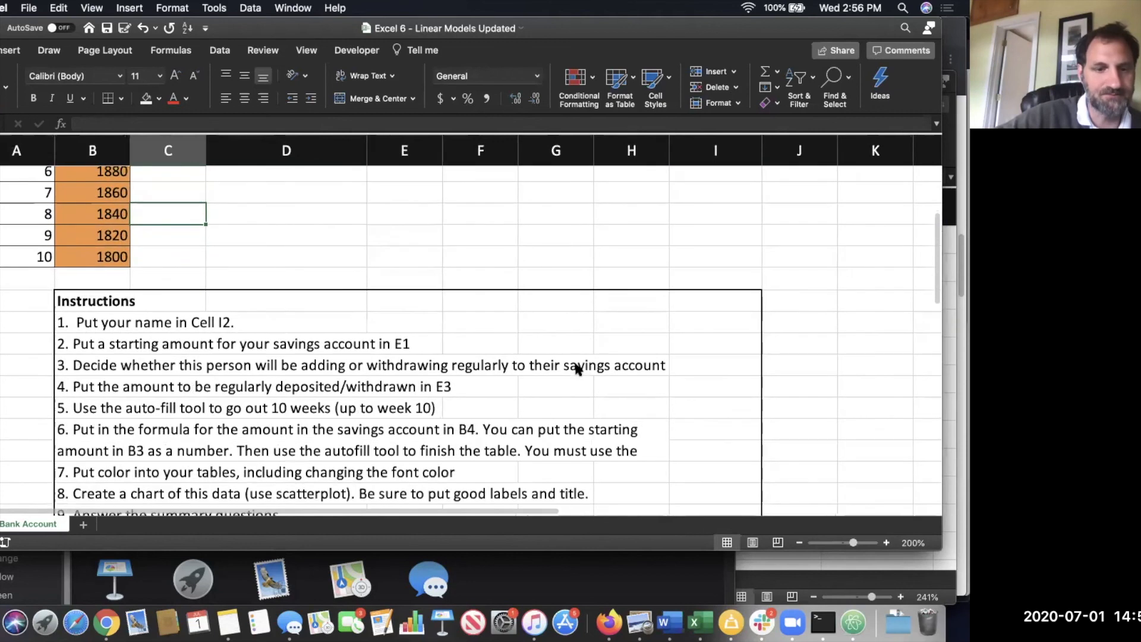
{"action": "scroll", "coordinate": [575, 363], "scroll_direction": "down", "scroll_amount": 12}
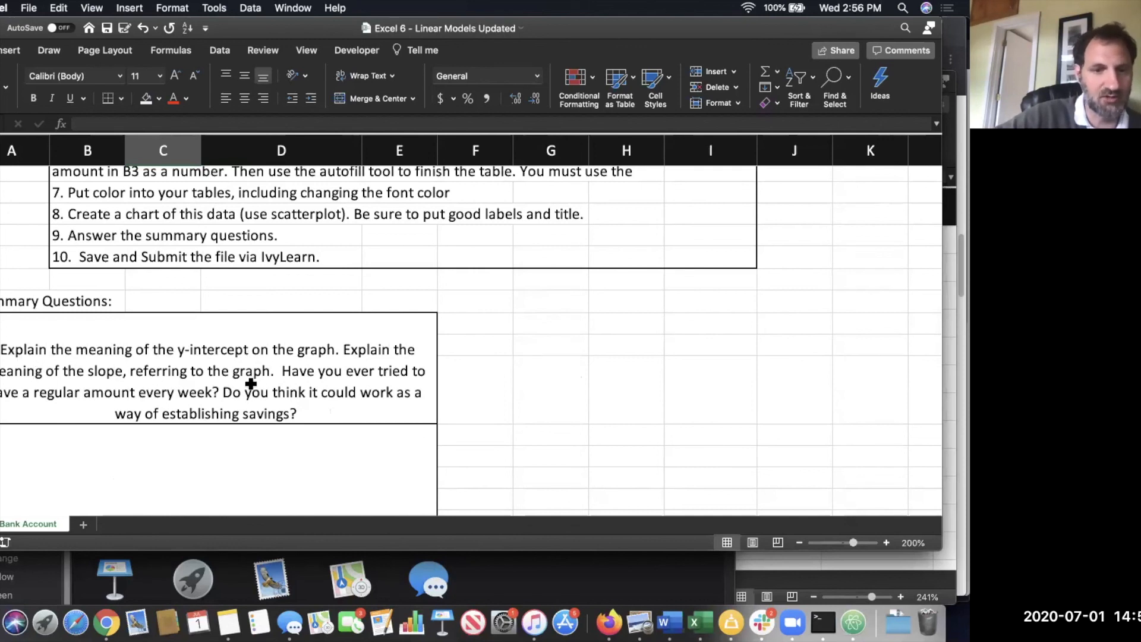
{"action": "scroll", "coordinate": [251, 383], "scroll_direction": "up", "scroll_amount": 10}
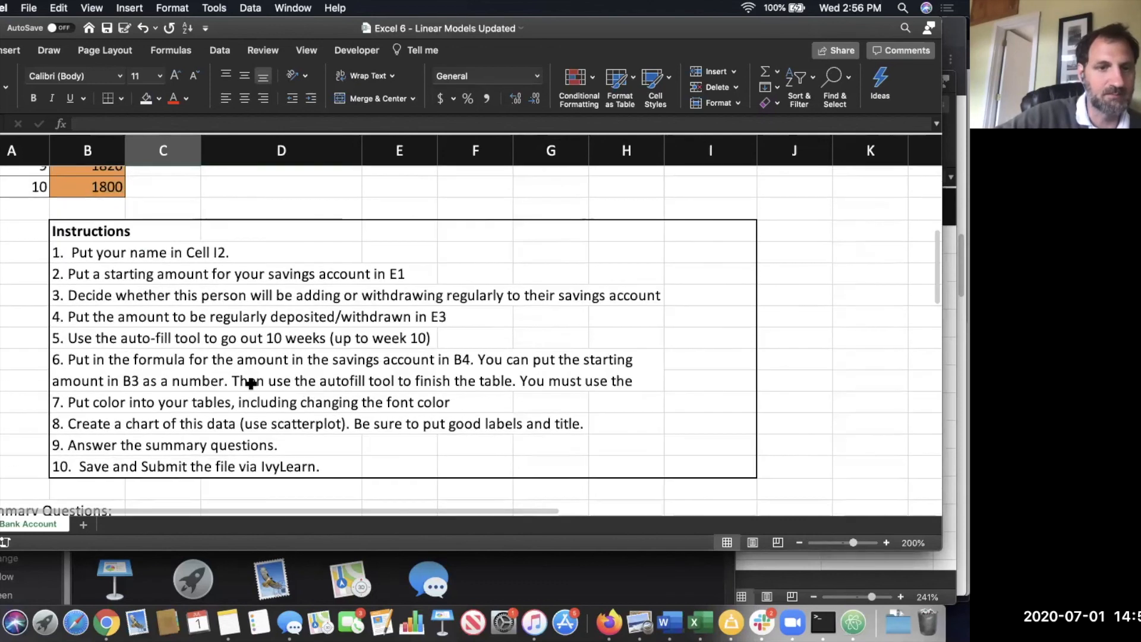
{"action": "scroll", "coordinate": [251, 384], "scroll_direction": "up", "scroll_amount": 3}
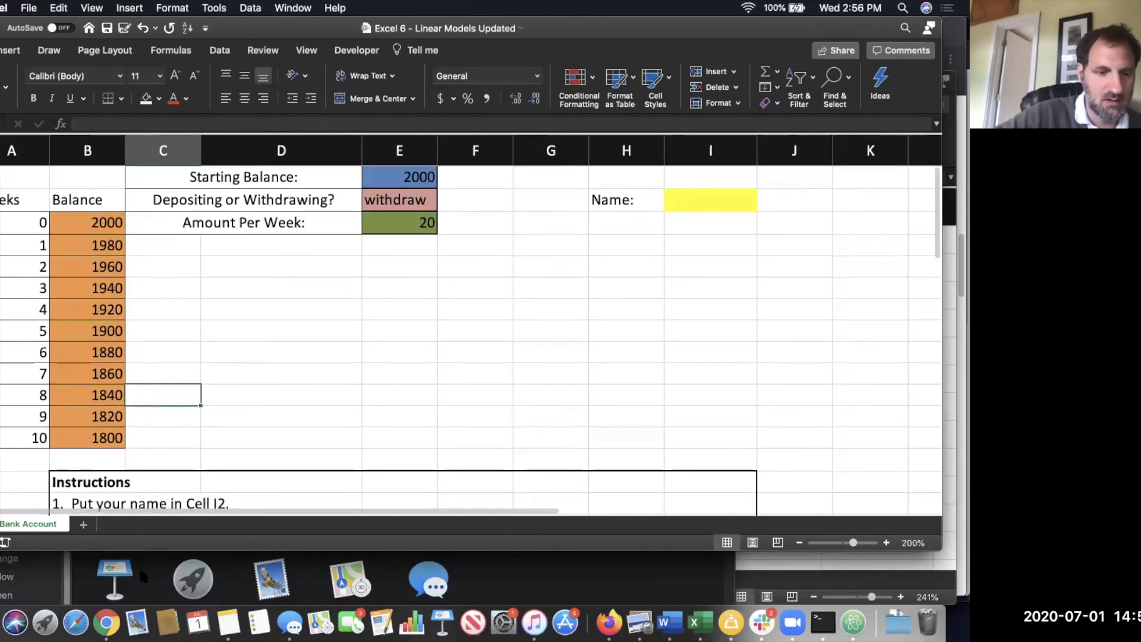